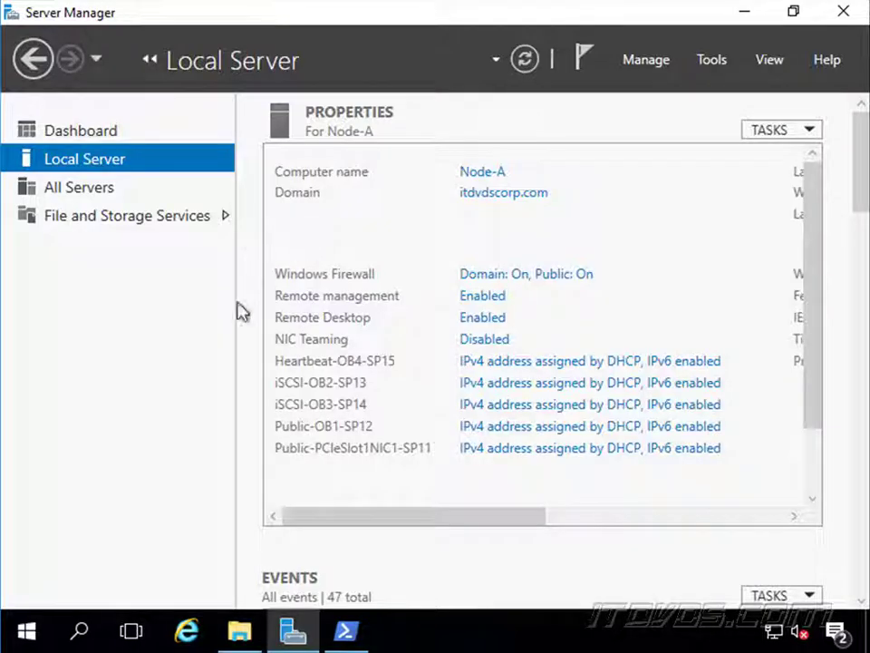
# Step: Open NIC Teaming for Node-A from Local Server and start a New Team under Teams tasks
pyautogui.click(494, 342)
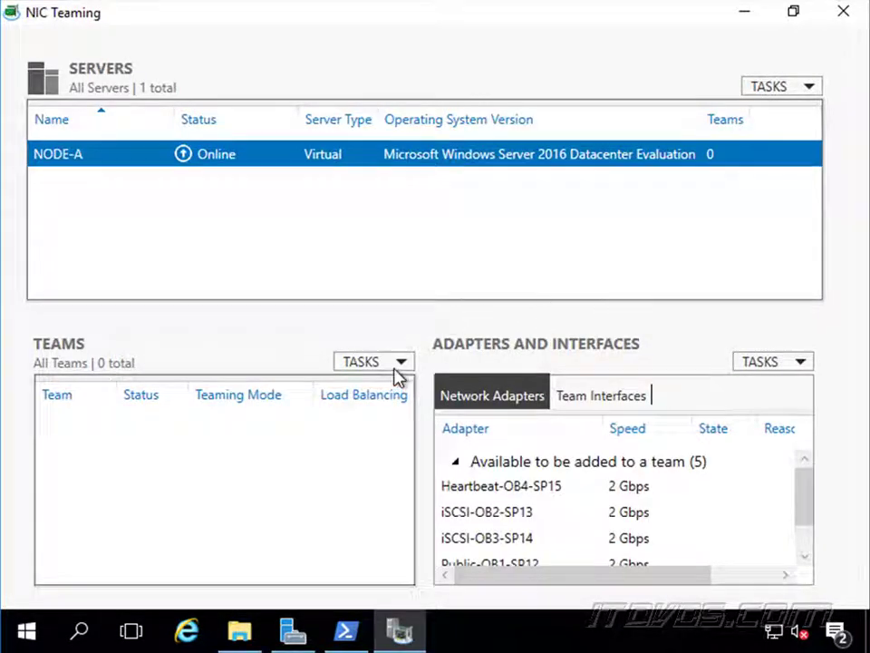
pyautogui.click(398, 367)
# Step: Tick Public-OB1-SP12 and Public-PCIeSlot1NIC1-SP11 as members and name the new team 'Public-Team'
pyautogui.click(425, 390)
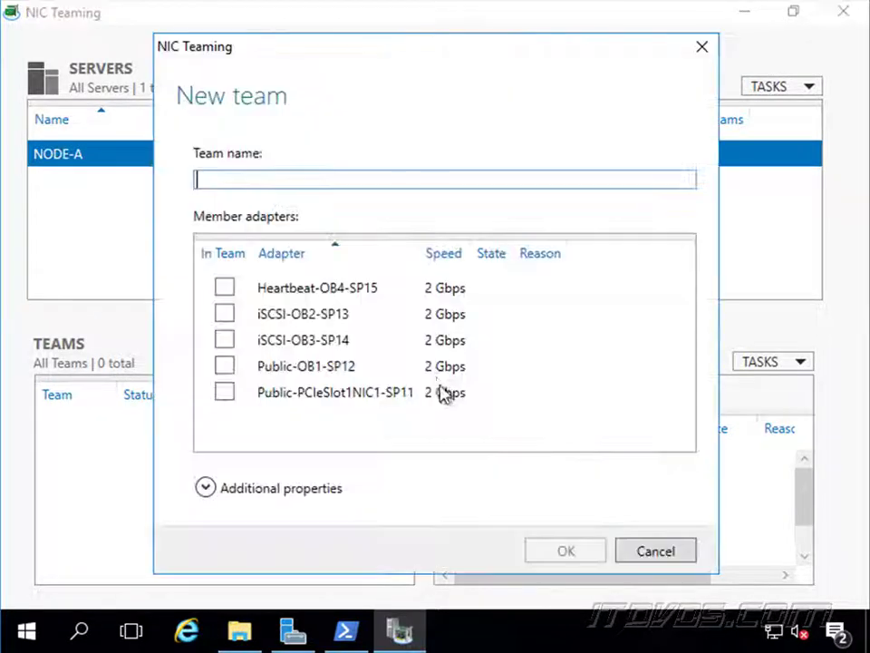
pyautogui.click(223, 365)
pyautogui.click(224, 391)
pyautogui.click(368, 180)
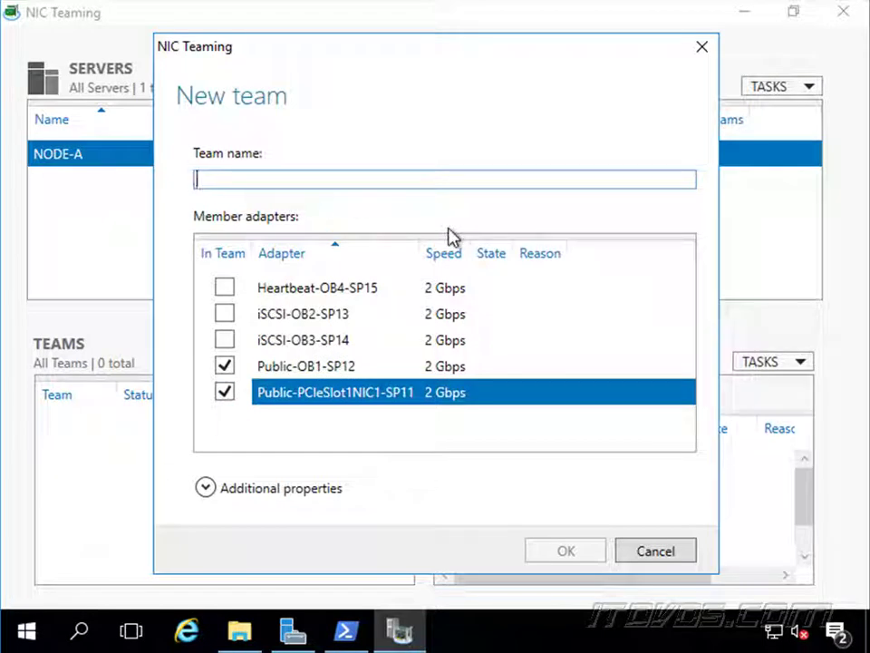
pyautogui.write('T')
pyautogui.press('BackSpace')
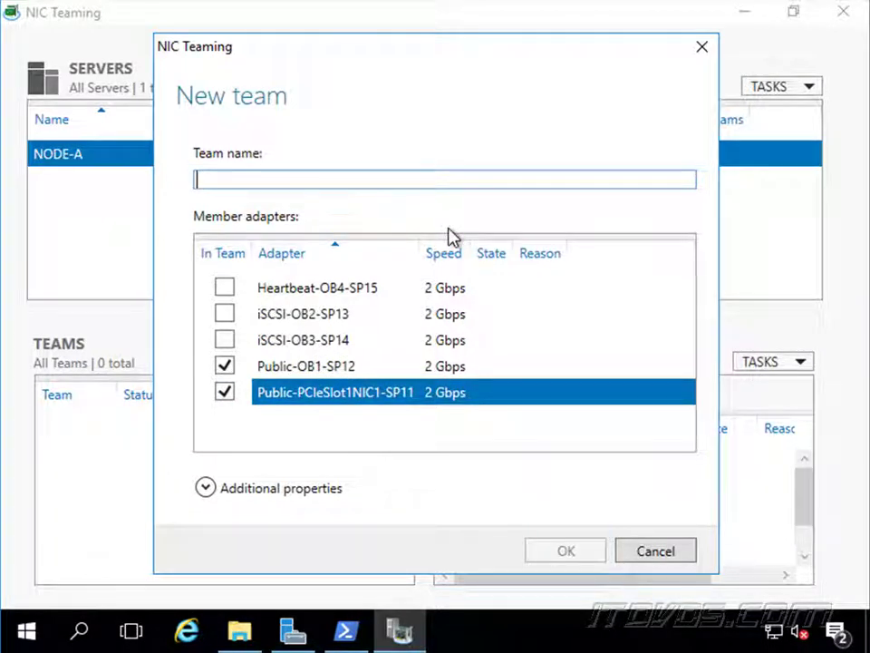
pyautogui.write('Public-')
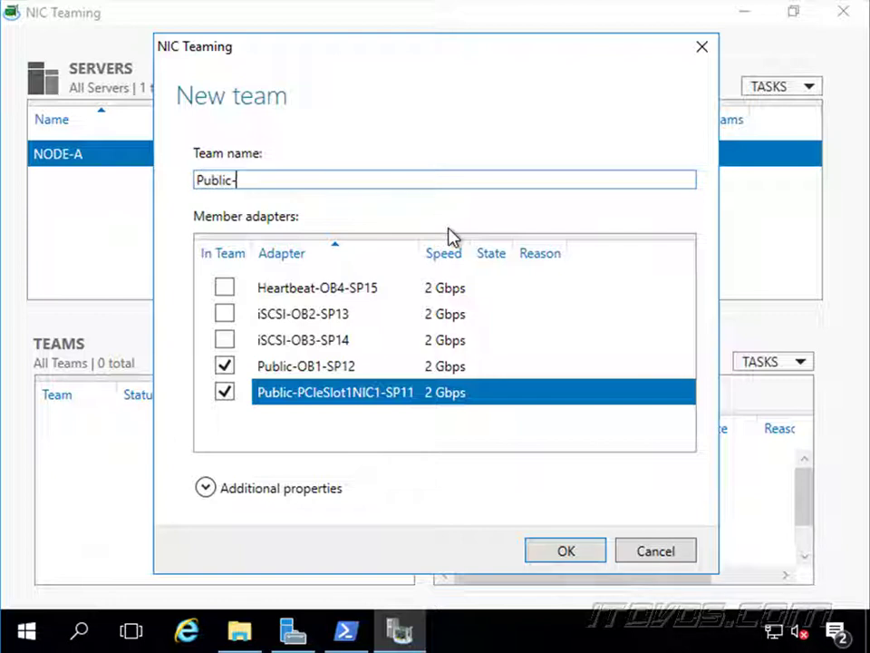
pyautogui.write('Team')
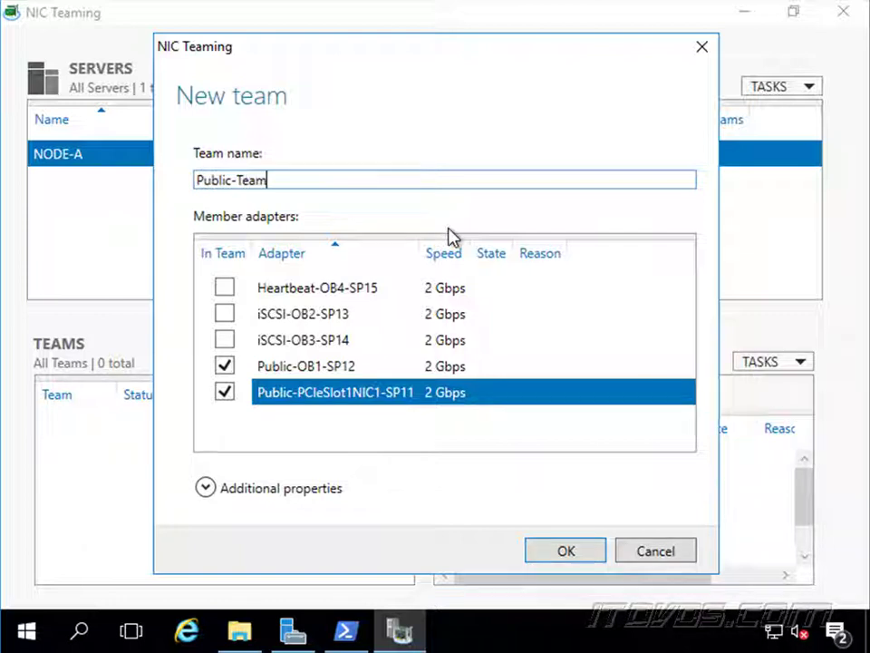
# Step: Create Public-Team, verify both Public adapters are active, then switch to Network Connections
pyautogui.click(592, 562)
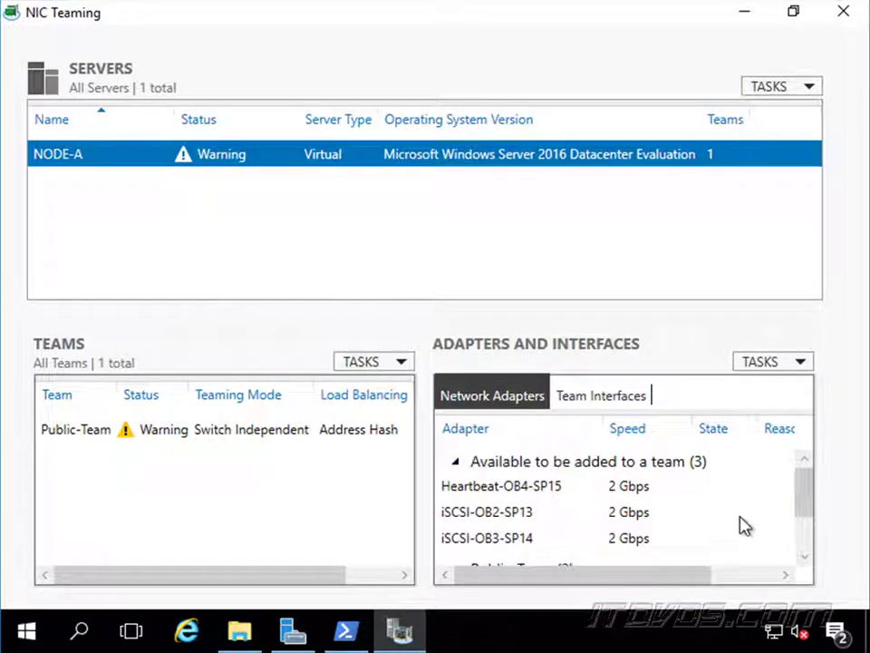
pyautogui.moveTo(803, 516); pyautogui.dragTo(806, 544)
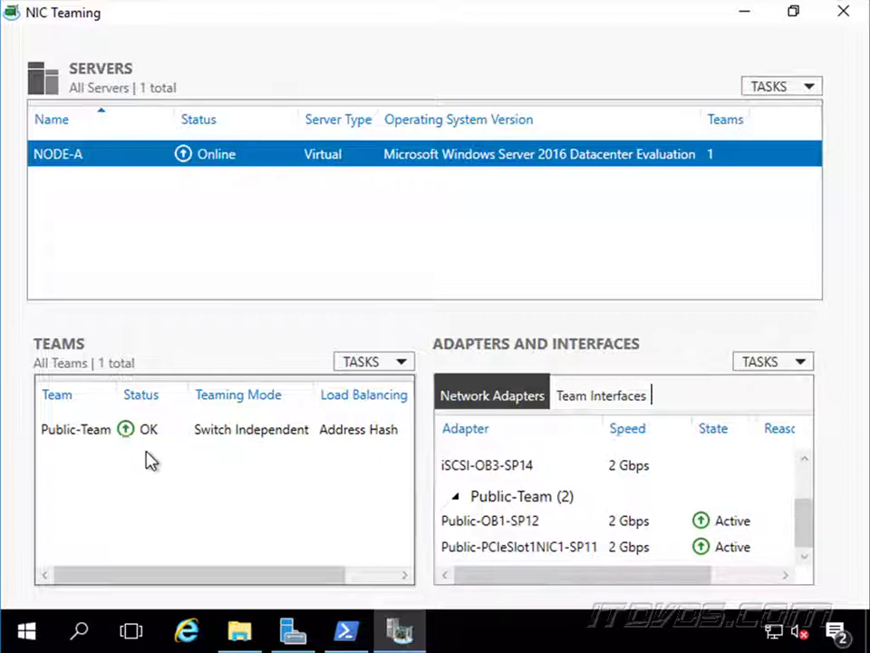
pyautogui.click(237, 631)
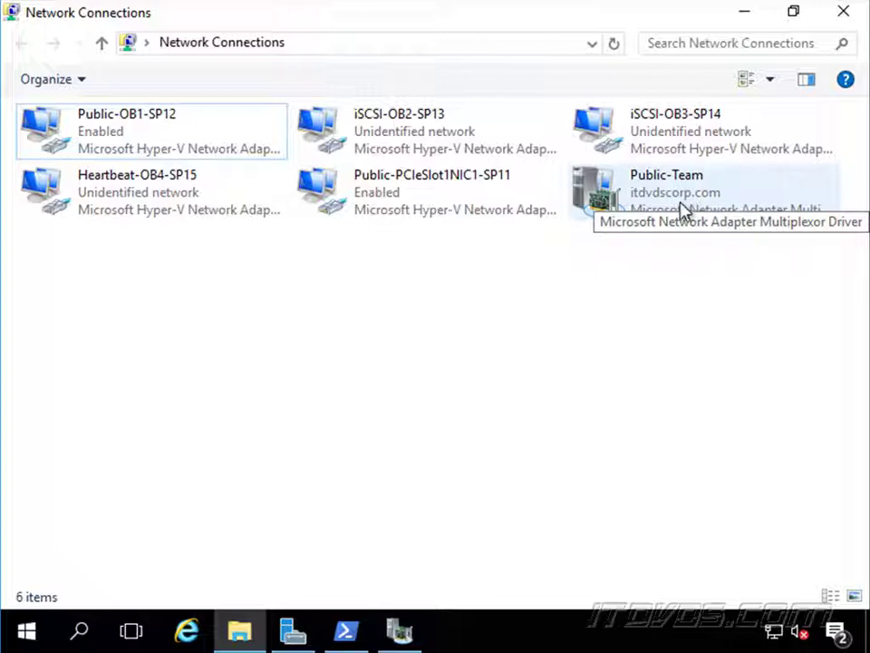
# Step: Select the Public-Team connection and open its Properties dialog
pyautogui.click(127, 140)
pyautogui.click(417, 194)
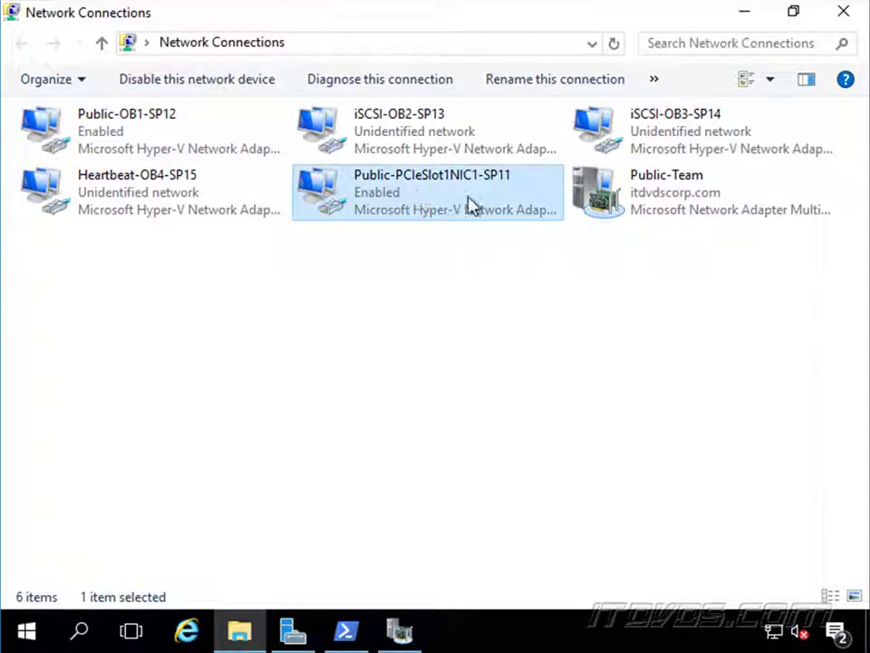
pyautogui.click(685, 196)
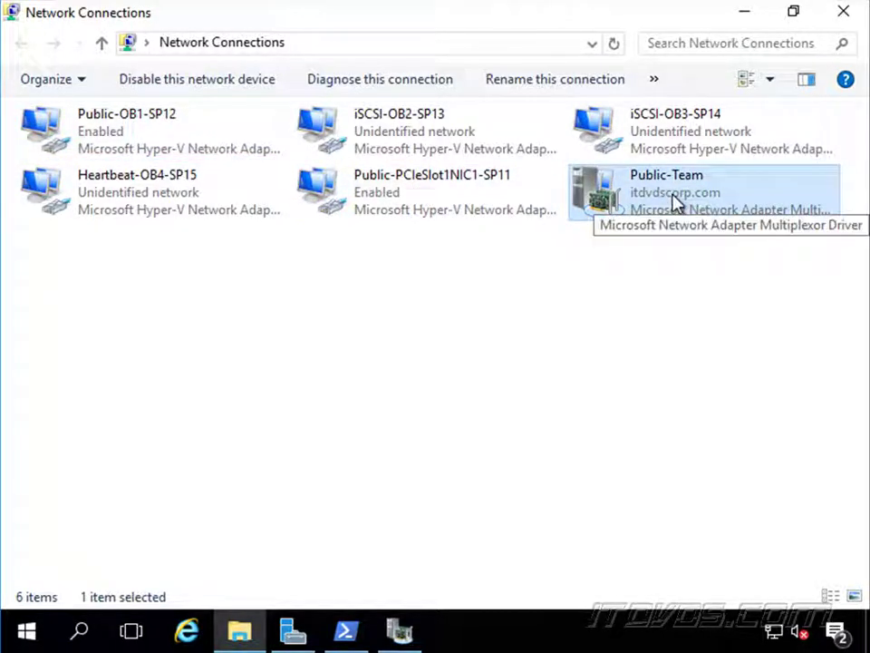
pyautogui.rightClick(676, 200)
pyautogui.click(716, 404)
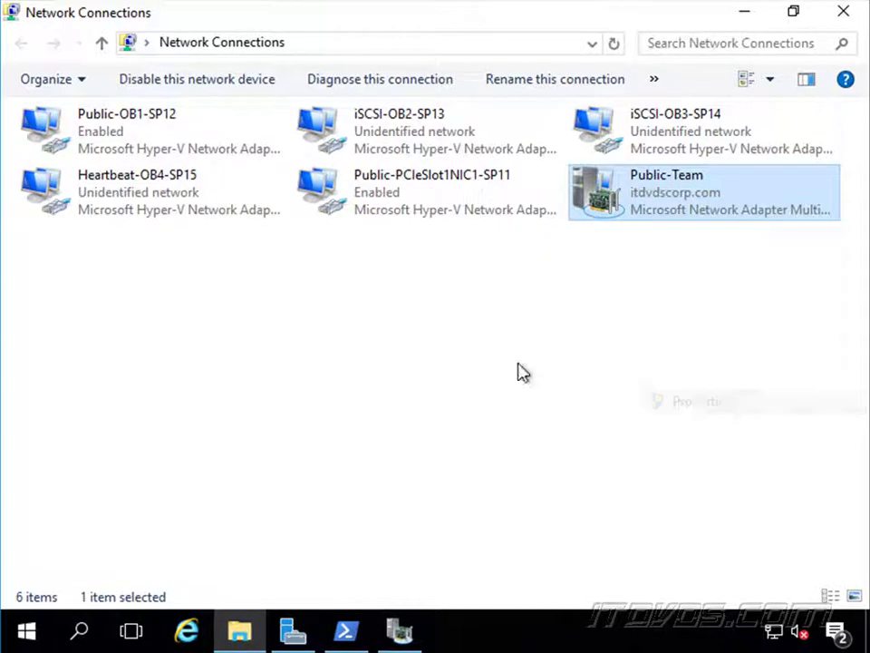
# Step: Set Public-Team IPv4 to 192.168.6.111/255.255.255.0, gateway 192.168.6.1, DNS 192.168.6.100 and 192.168.6.101
pyautogui.click(247, 369)
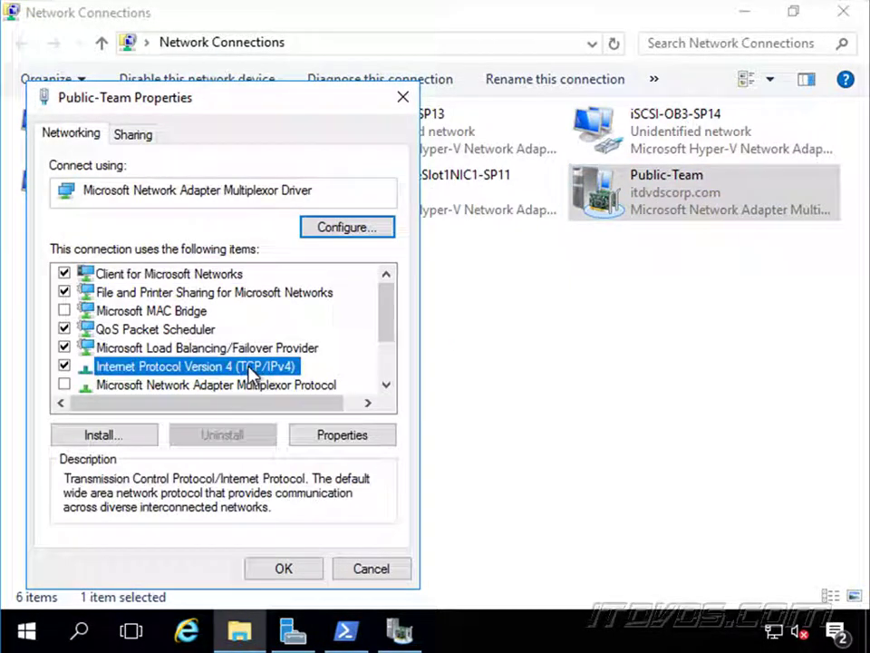
pyautogui.click(343, 435)
pyautogui.click(243, 277)
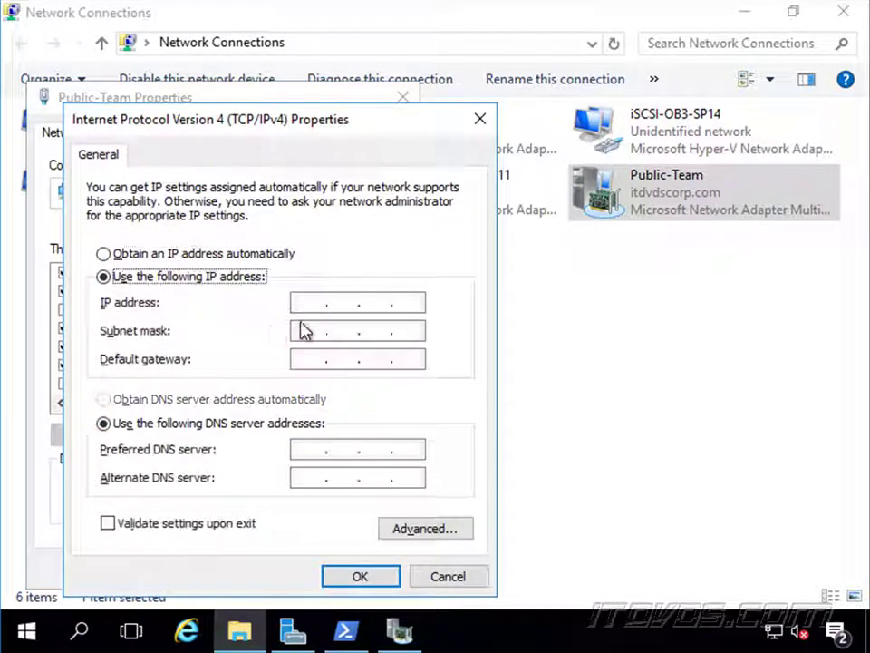
pyautogui.click(394, 304)
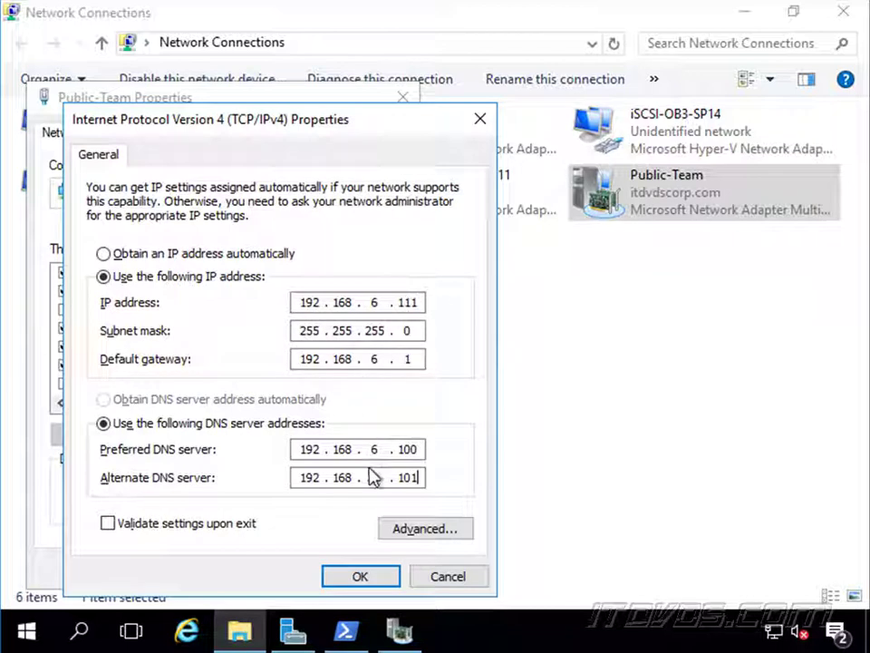
pyautogui.click(342, 575)
pyautogui.click(280, 568)
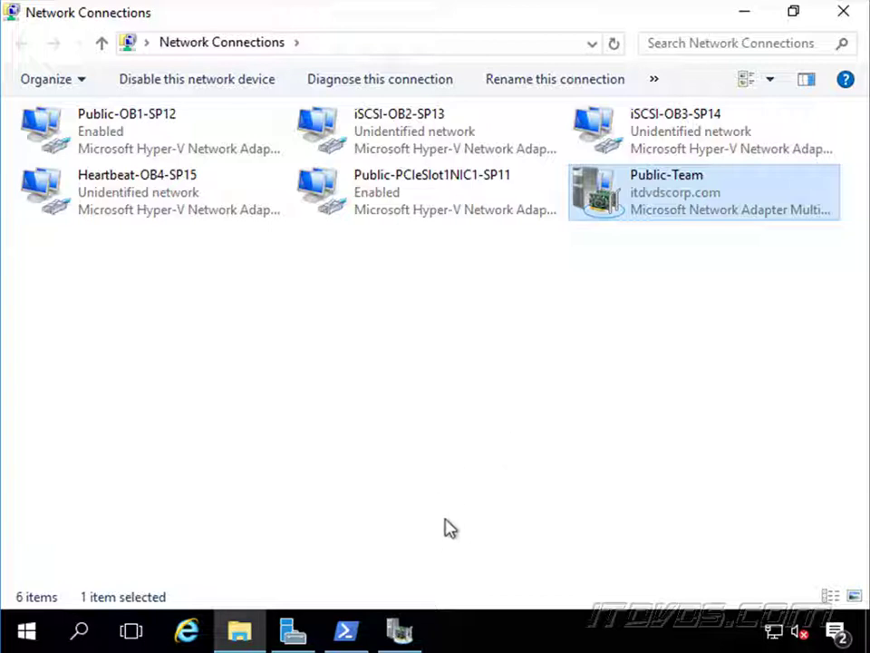
# Step: Return to Server Manager and show the All Servers page listing NODE-A
pyautogui.click(302, 639)
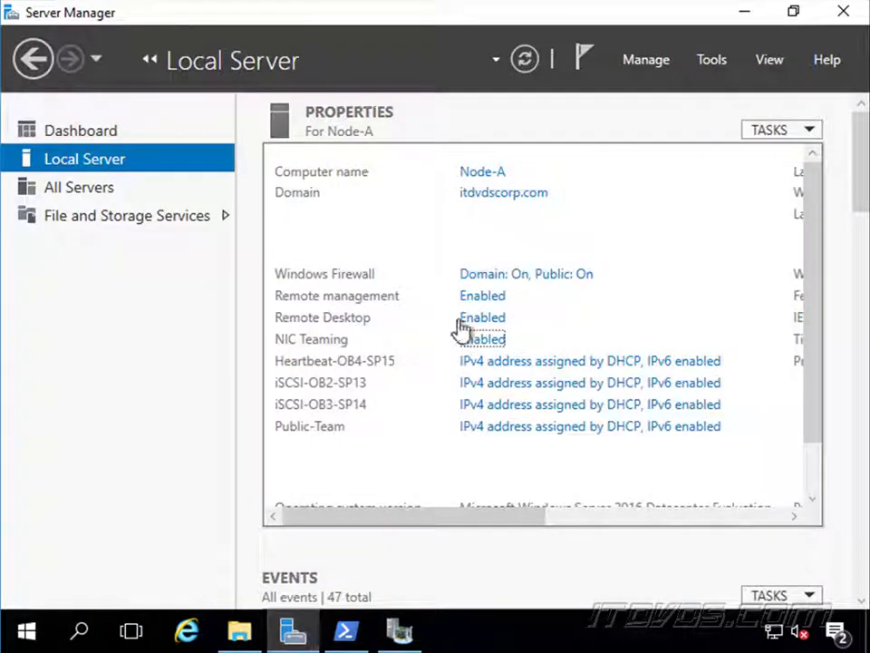
pyautogui.click(100, 196)
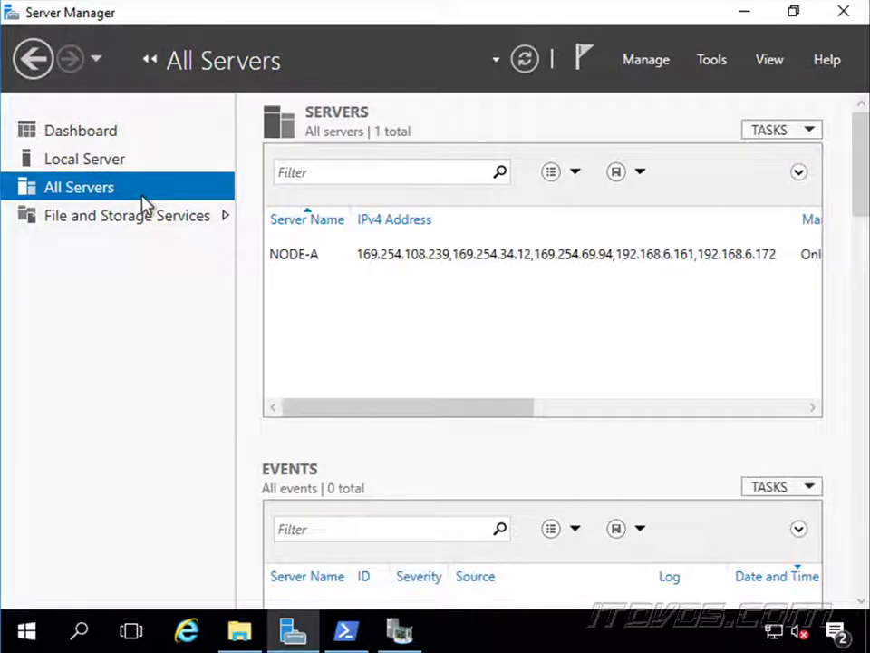
# Step: In Add Servers, search Active Directory for Node-B and move it to the selected list
pyautogui.rightClick(143, 201)
pyautogui.click(201, 212)
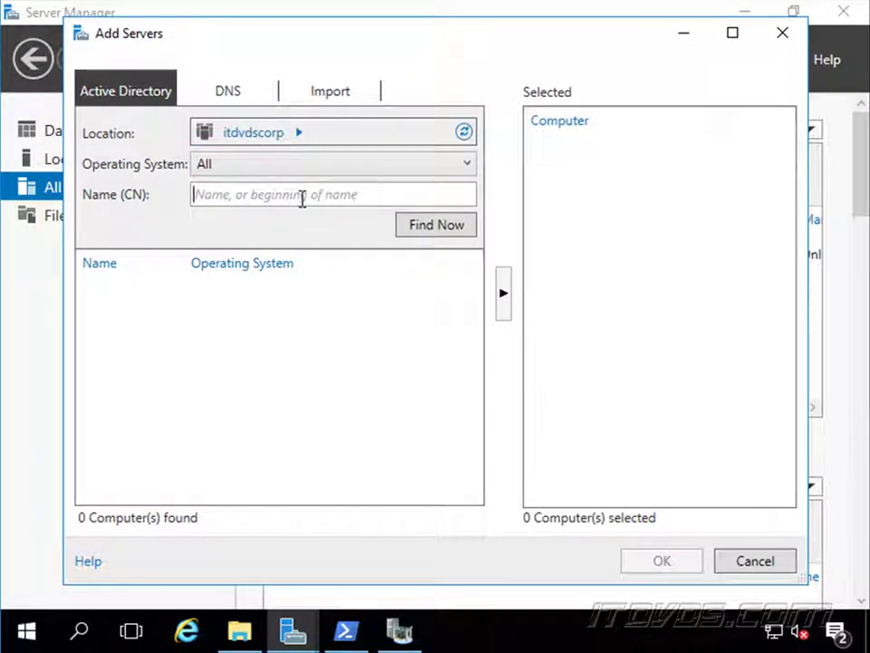
pyautogui.click(302, 196)
pyautogui.write('Node-')
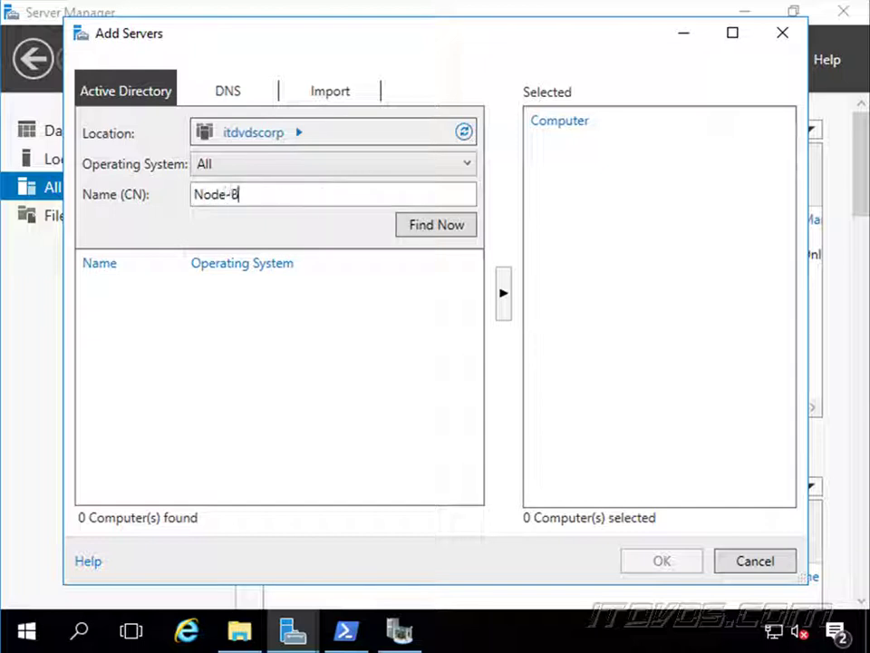
pyautogui.write('B')
pyautogui.click(430, 225)
pyautogui.click(469, 303)
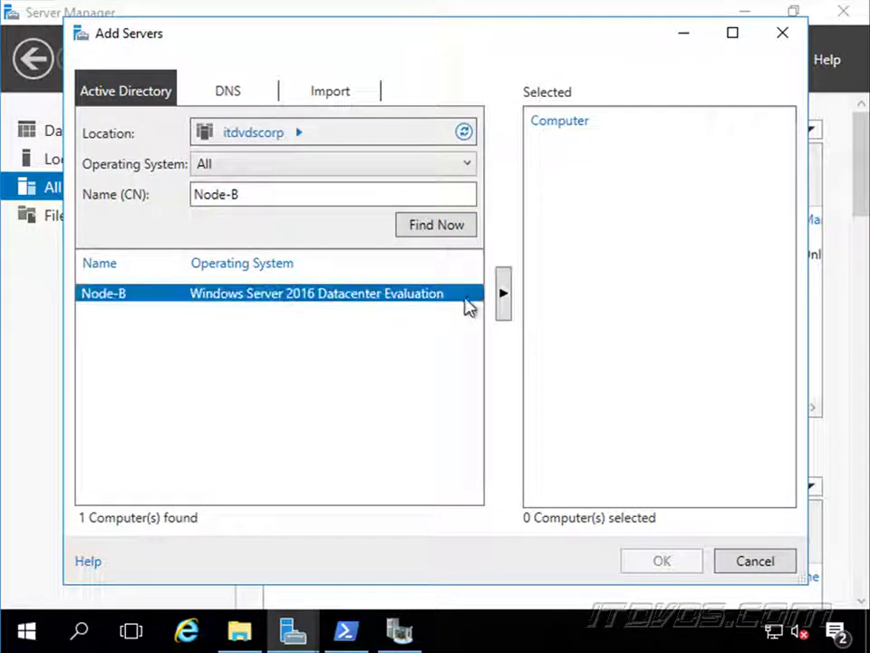
pyautogui.click(505, 311)
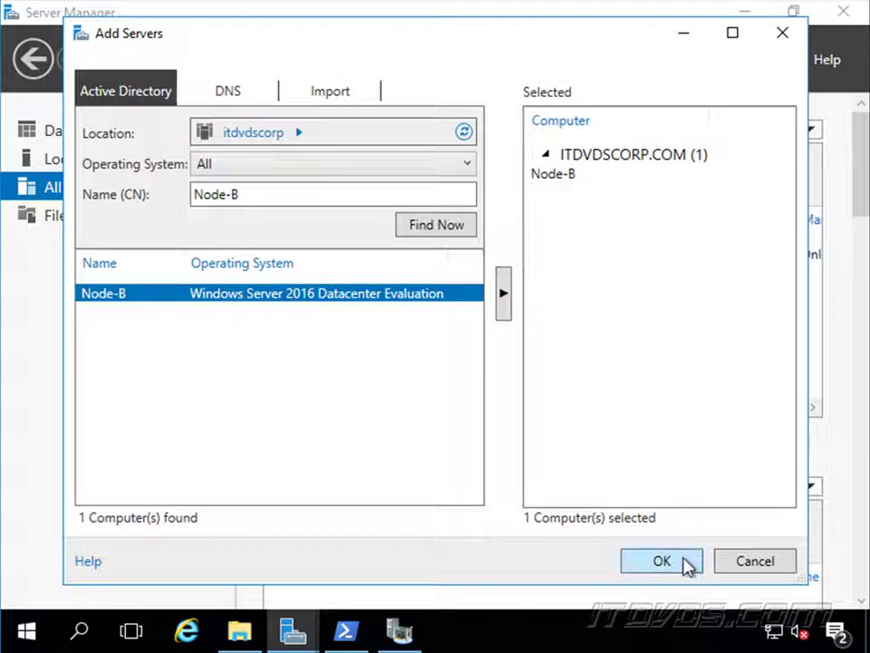
# Step: Confirm adding Node-B to managed servers, then open and close NIC Teaming for NODE-B
pyautogui.click(662, 561)
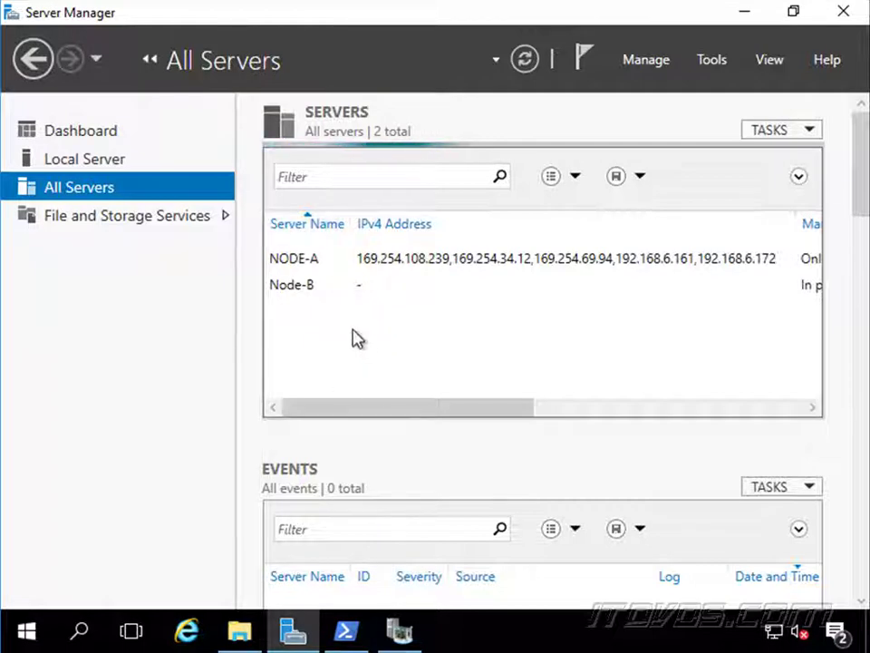
pyautogui.rightClick(363, 288)
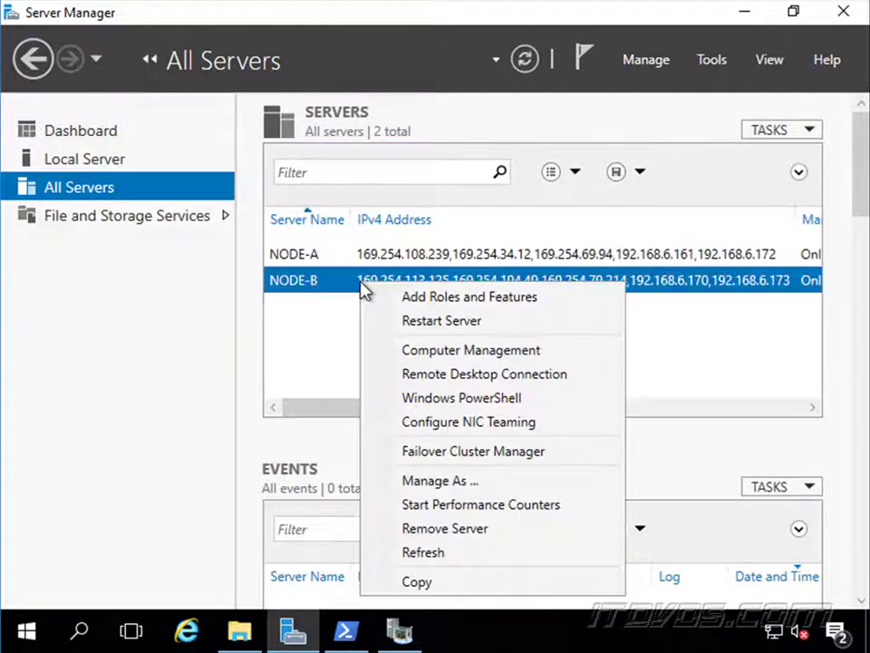
pyautogui.click(491, 422)
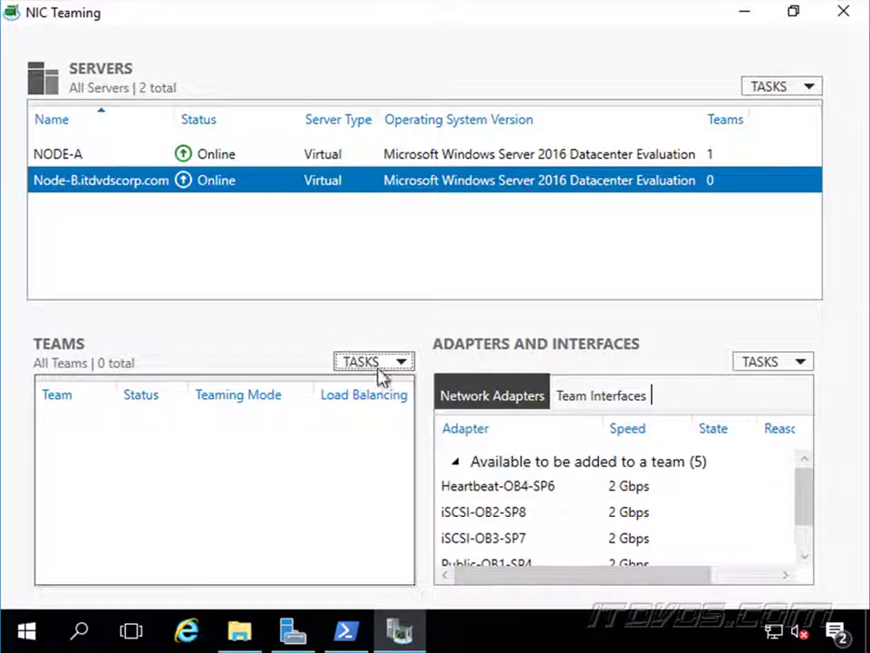
pyautogui.click(844, 12)
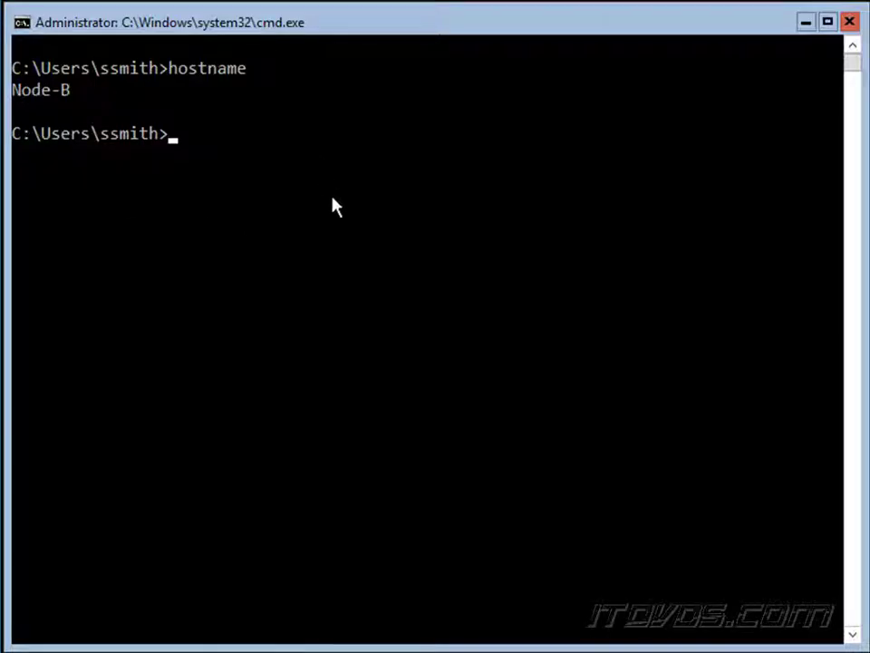
# Step: Launch PowerShell in the Node-B console and run Get-NetAdapter to list its adapters
pyautogui.write('powershell')
pyautogui.press('Return')
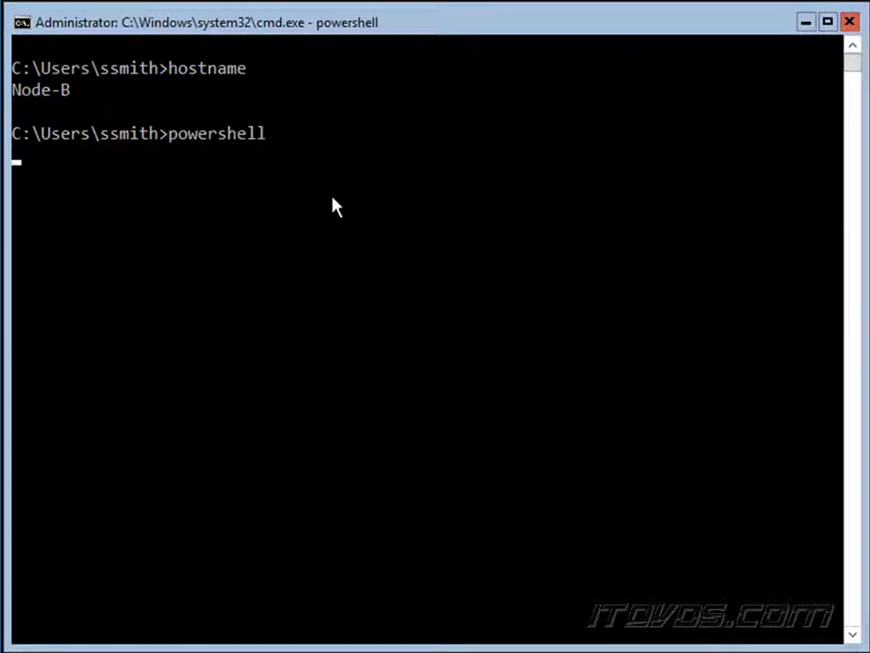
pyautogui.write('get-')
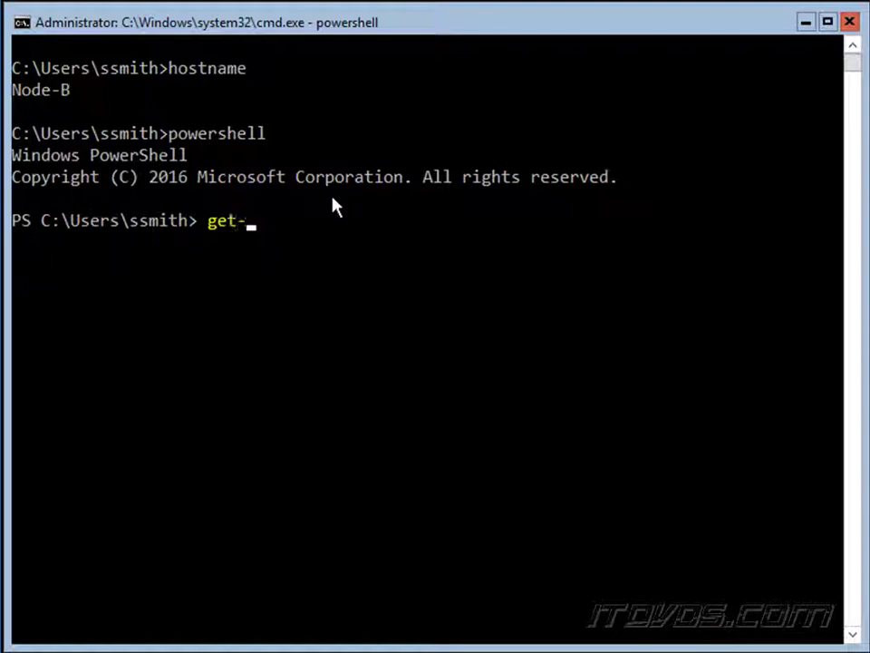
pyautogui.write('netad')
pyautogui.press('Tab')
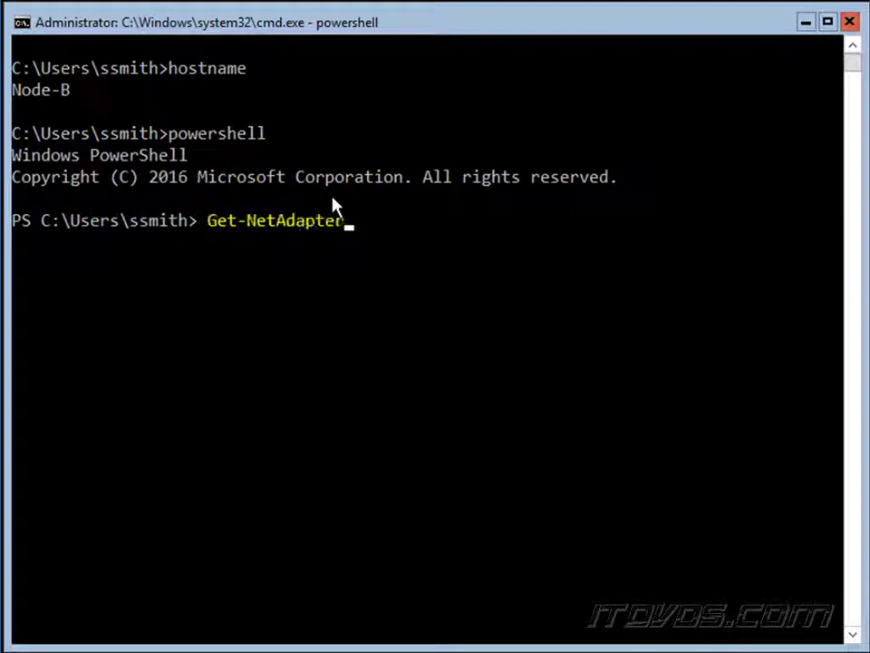
pyautogui.press('Return')
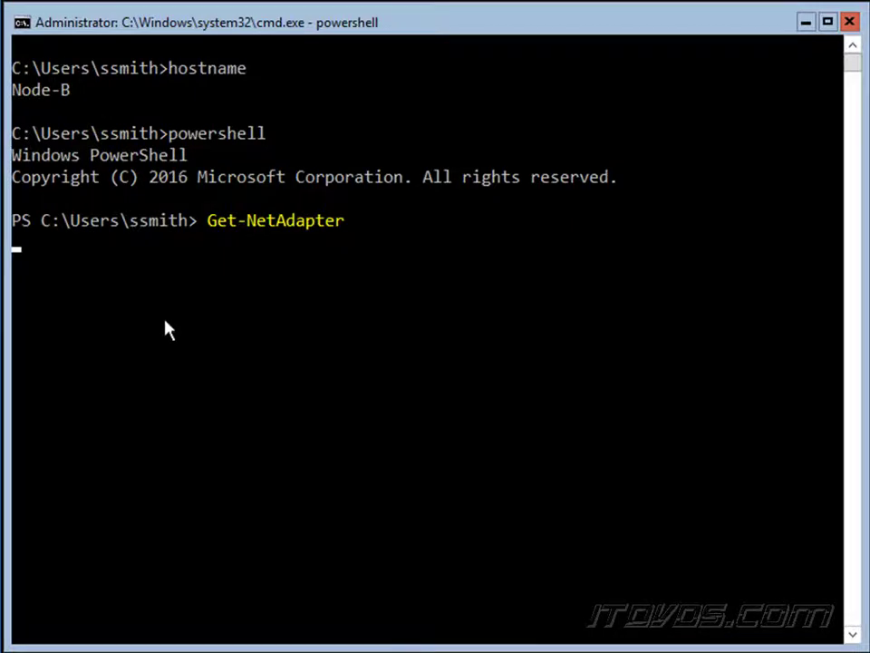
# Step: Run the pasted New-NetLbfoTeam command creating Public-Team from Public-OB1-SP4 and Public-PCIeSlot1NIC1-SP5, confirming with Y
pyautogui.rightClick(198, 421)
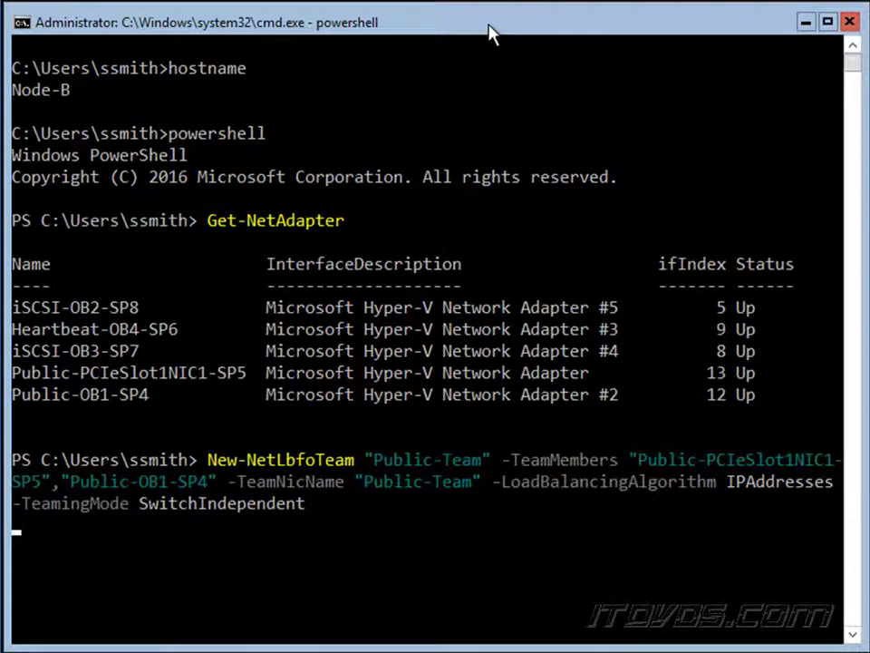
pyautogui.write('Y')
pyautogui.press('Return')
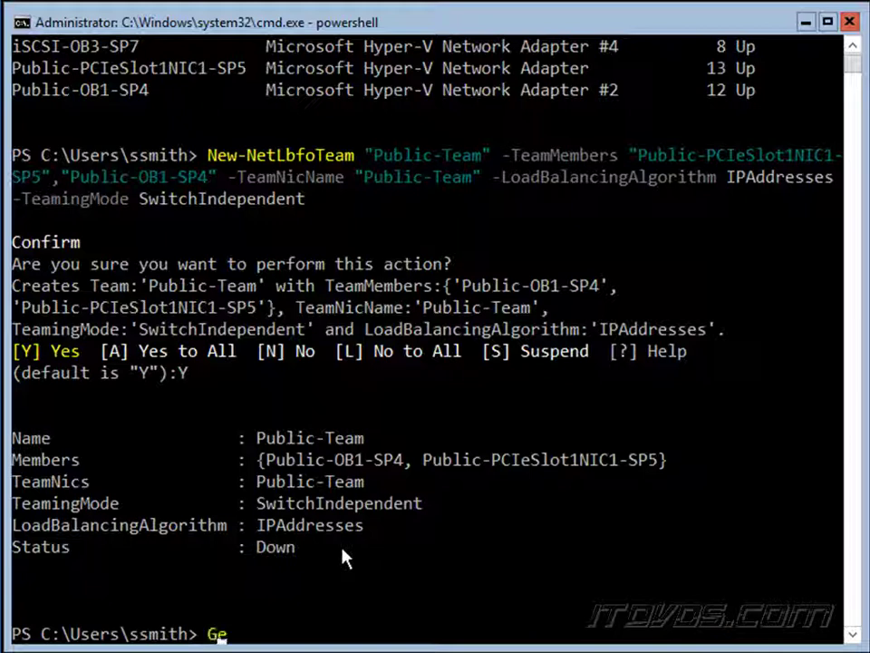
# Step: Run Get-NetLbfoTeam twice until Public-Team reports status Up
pyautogui.write('t-NetL')
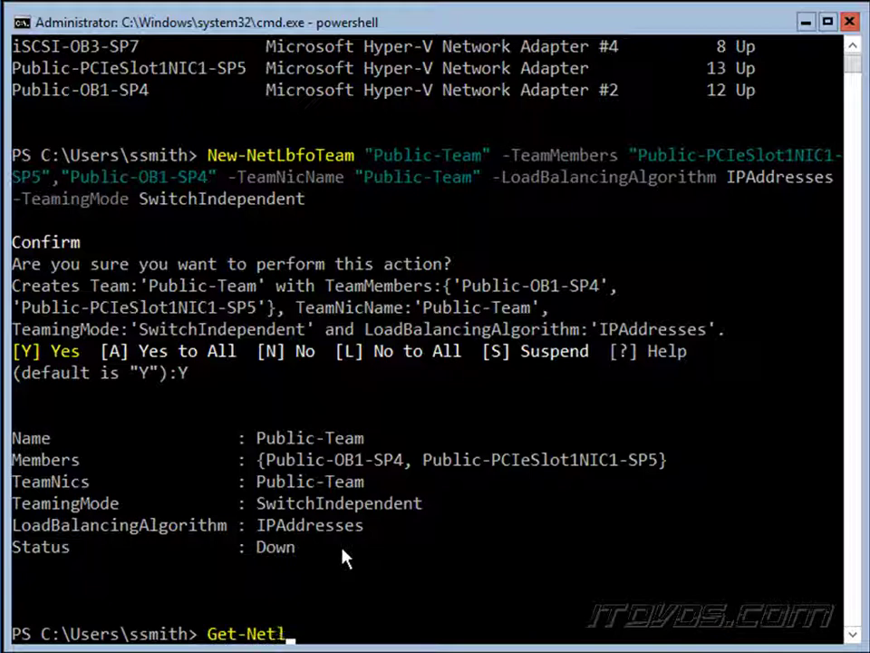
pyautogui.write('bfoTeam')
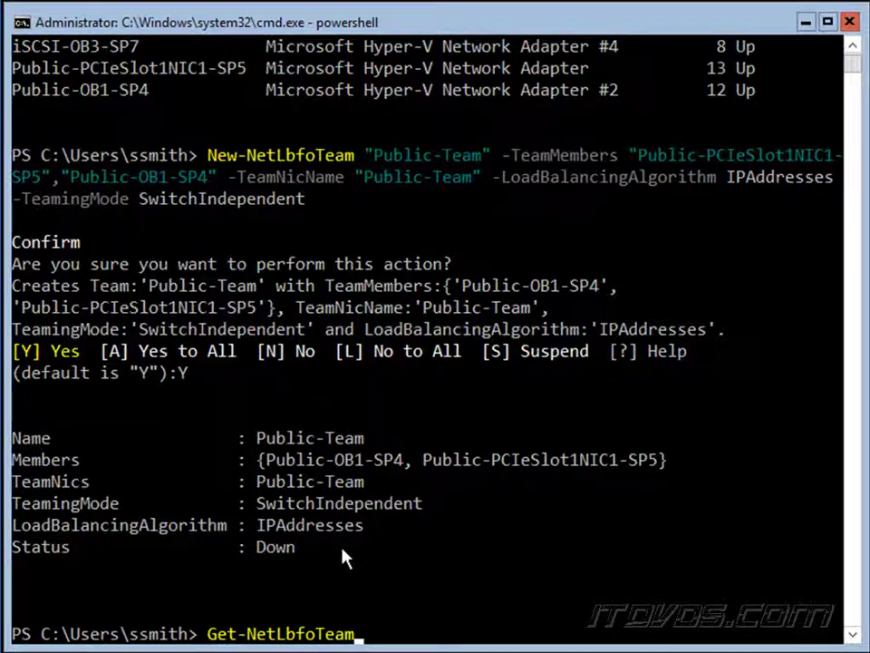
pyautogui.press('Return')
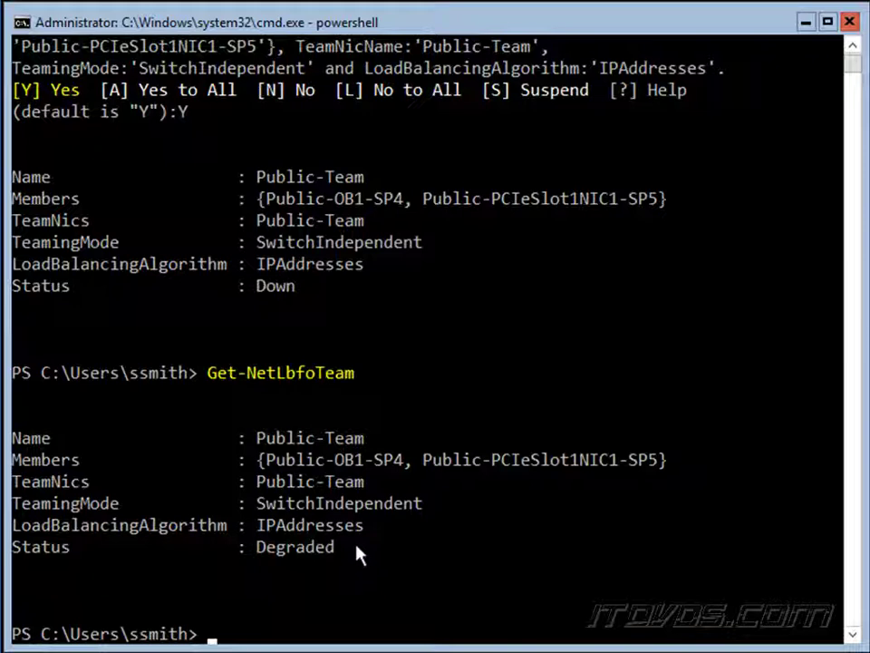
pyautogui.press('Up')
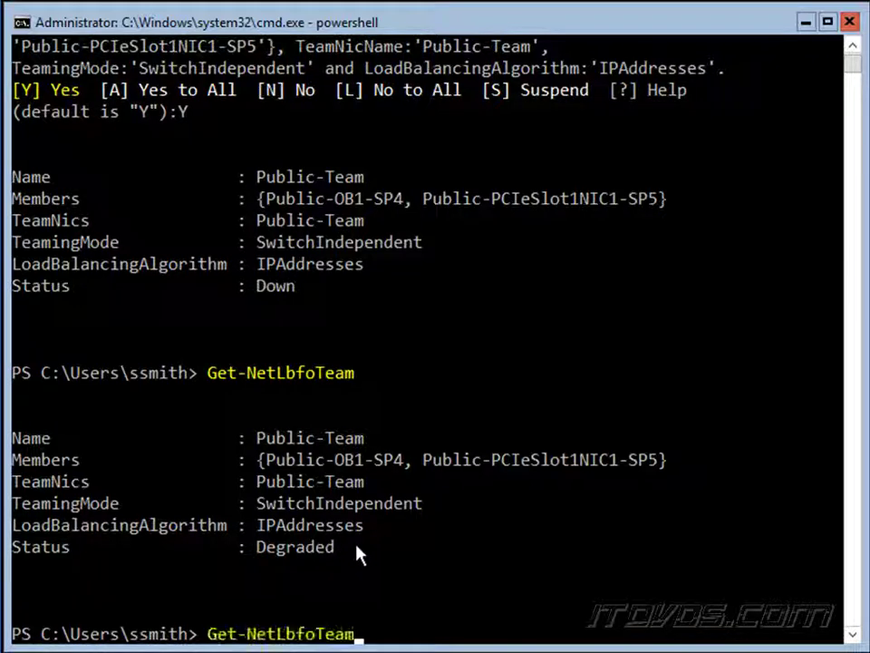
pyautogui.press('Return')
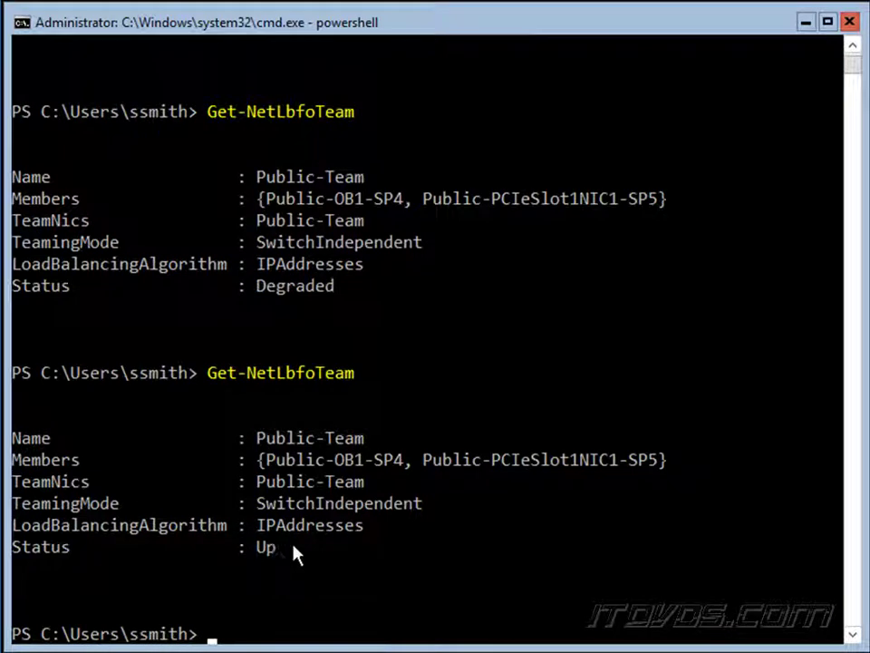
# Step: List the network adapters with Get-NetAdapter to find Public-Team at ifIndex 19
pyautogui.write('Get-Netad')
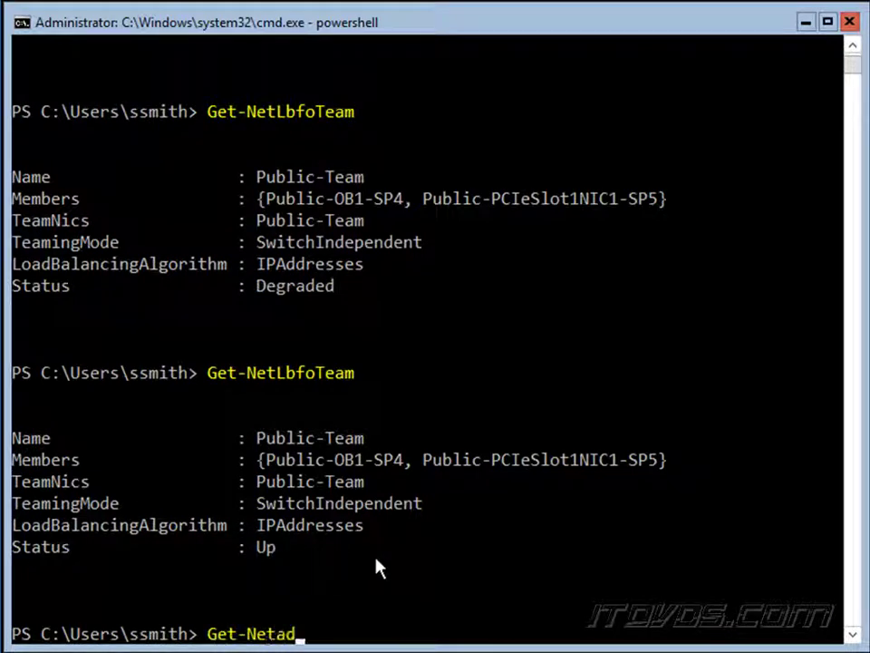
pyautogui.press('Tab')
pyautogui.press('Return')
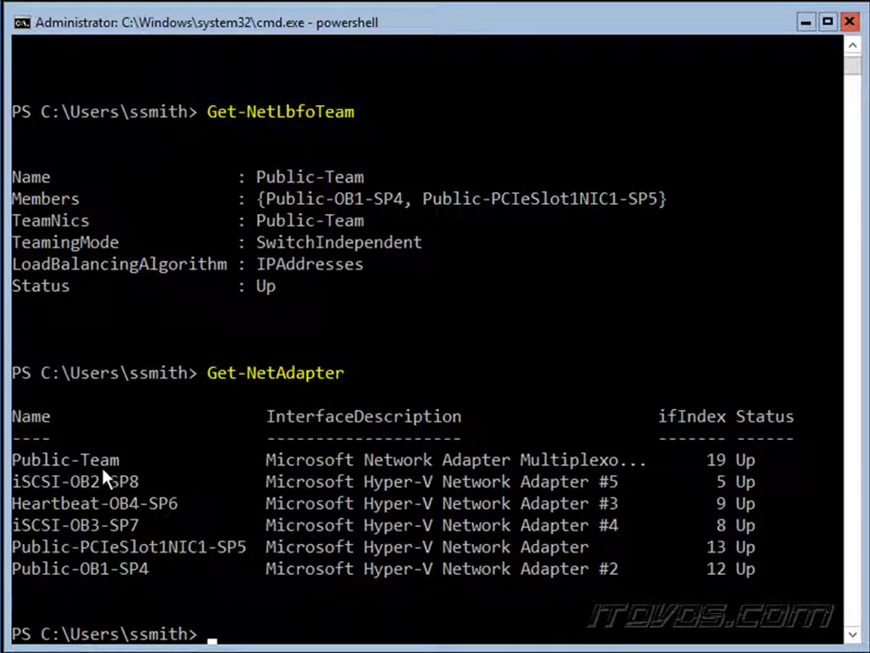
# Step: Store the Public-Team adapter in $netadapter and pipe it to New-NetIPAddress for 192.168.6.112/24, gateway 192.168.6.1
pyautogui.rightClick(198, 507)
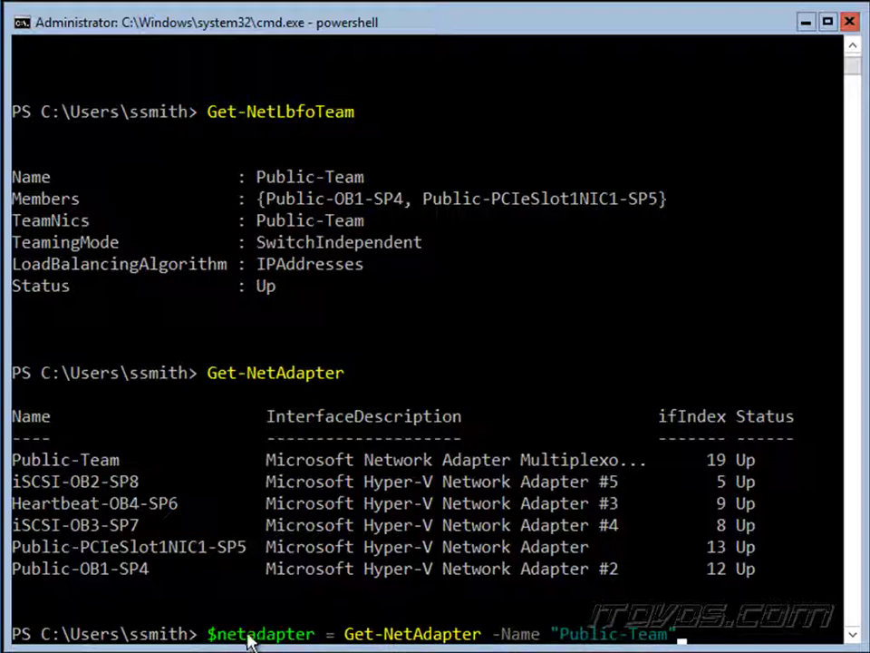
pyautogui.press('Return')
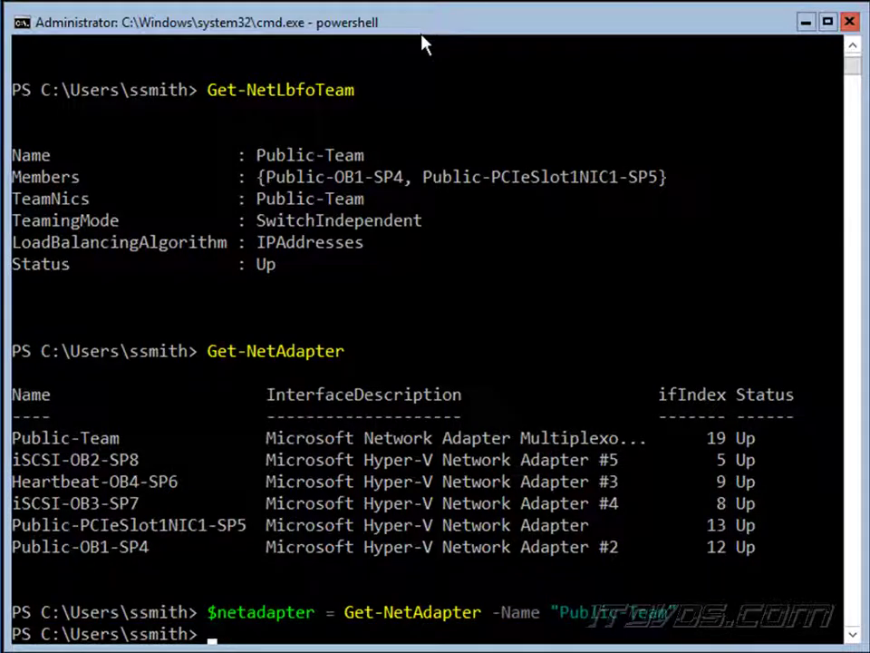
pyautogui.write('$netadapter | New-NetIPAddress -AddressFamily IPv4 -IPAddress 192.168.6.112 -PrefixLength 24 -Type Unicast -DefaultGateway 192.168.6.1')
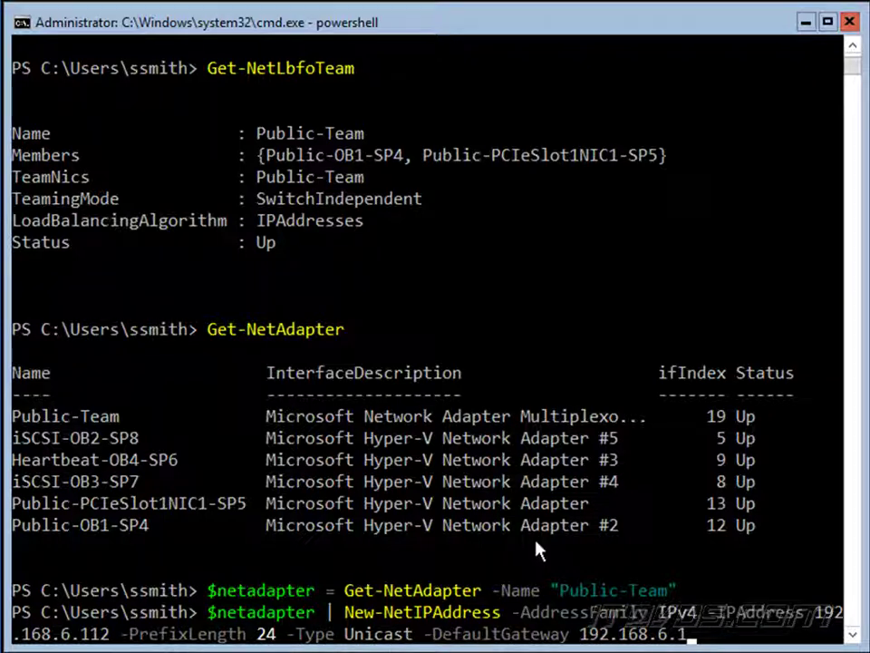
pyautogui.press('Return')
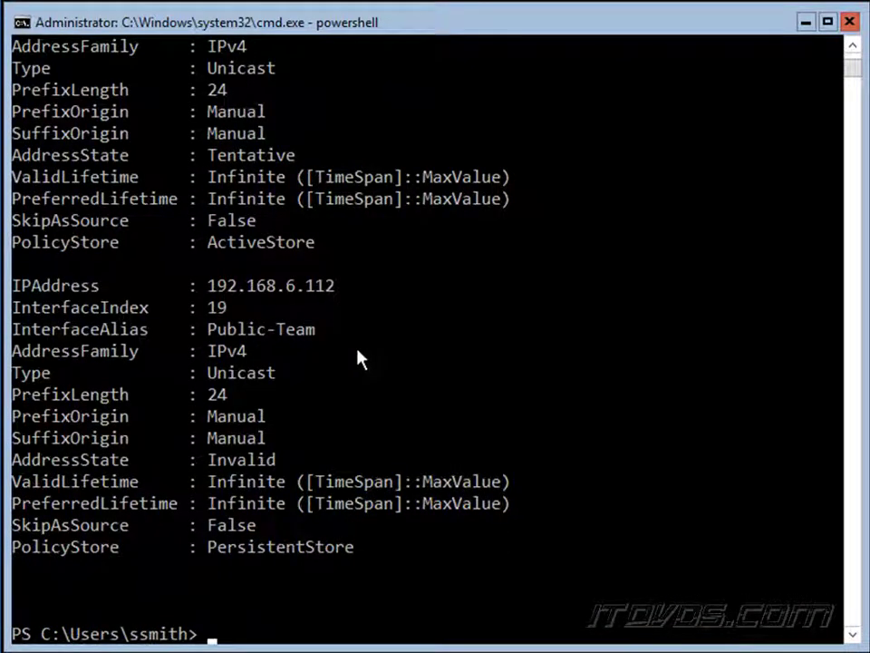
# Step: Apply DNS servers 192.168.6.100 and 192.168.6.101 with Set-DnsClientServerAddress, then check the Public-Team section of ipconfig /all
pyautogui.rightClick(453, 605)
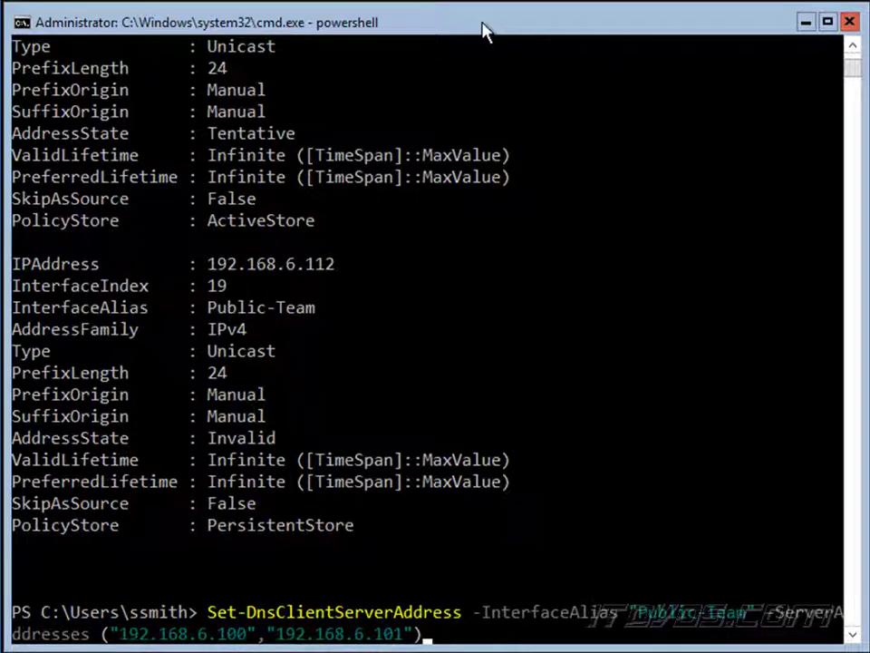
pyautogui.press('Return')
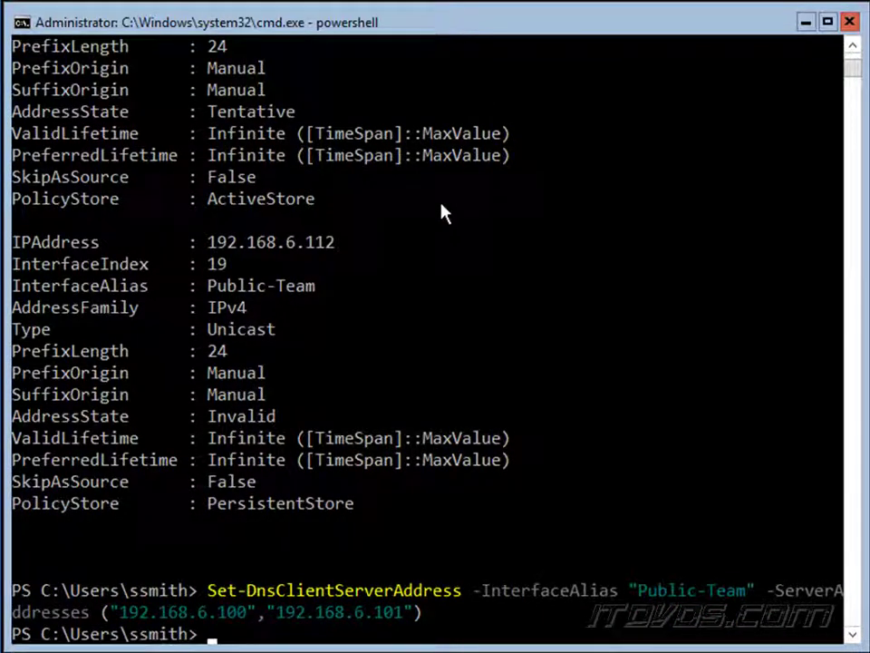
pyautogui.write('ipconfig ')
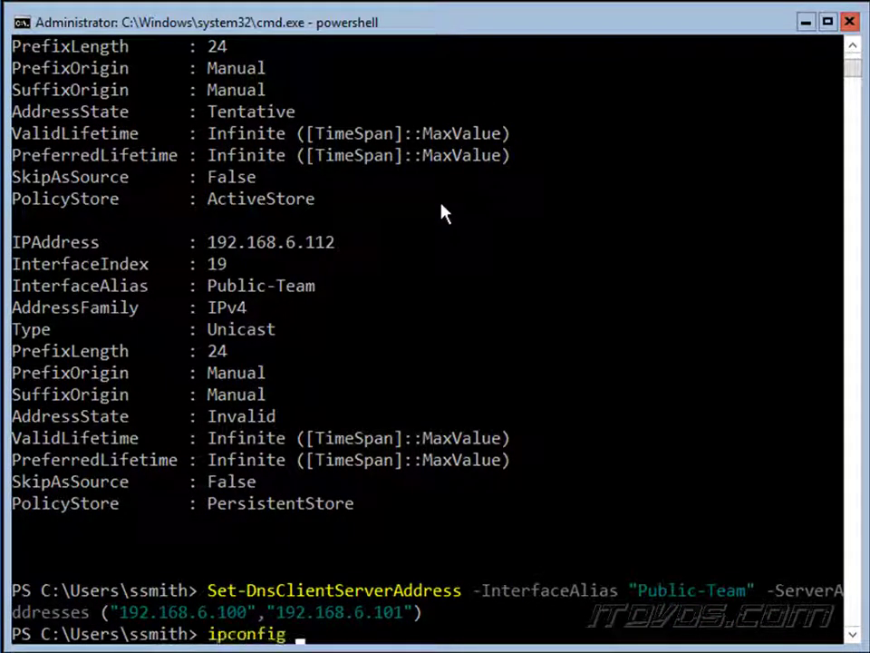
pyautogui.write('/all')
pyautogui.press('Return')
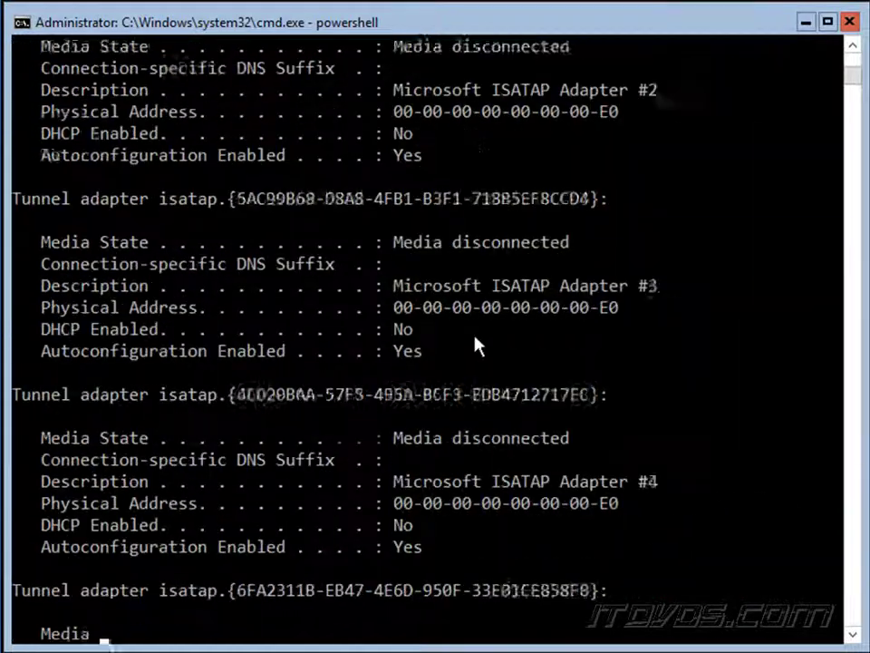
pyautogui.scroll(15, 491, 345)
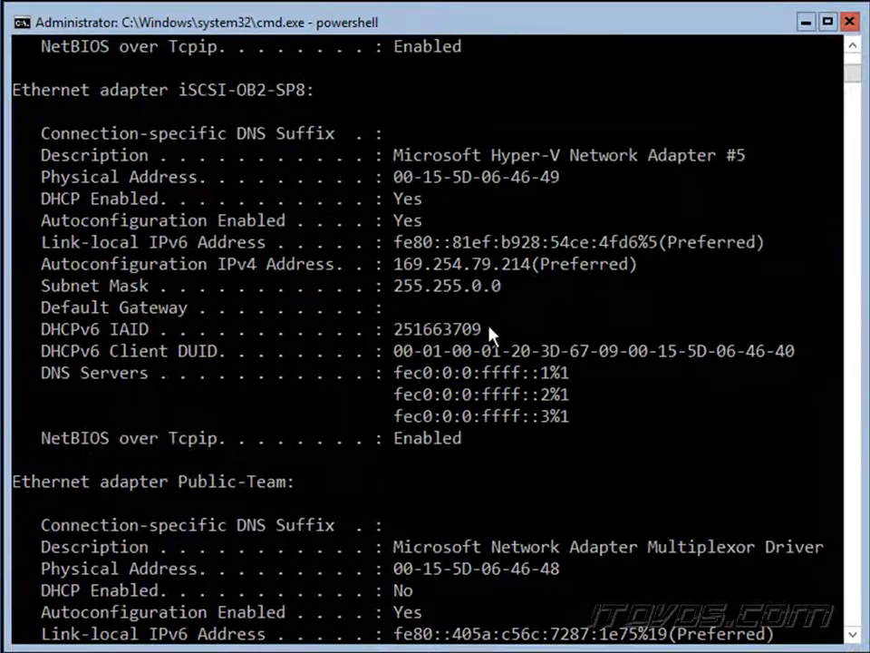
pyautogui.scroll(17, 485, 332)
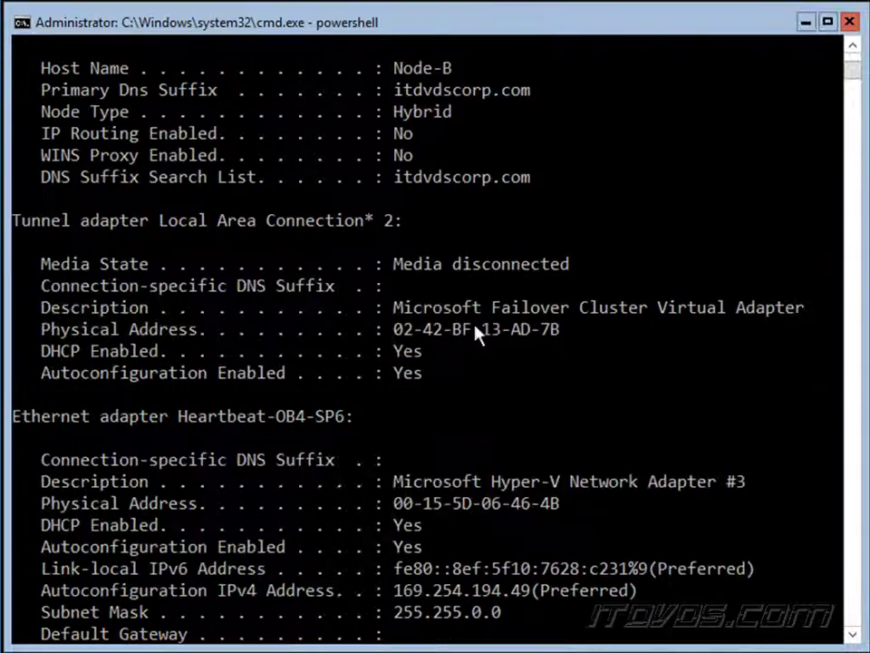
pyautogui.scroll(1, 479, 333)
pyautogui.click(475, 335)
pyautogui.scroll(-19, 475, 335)
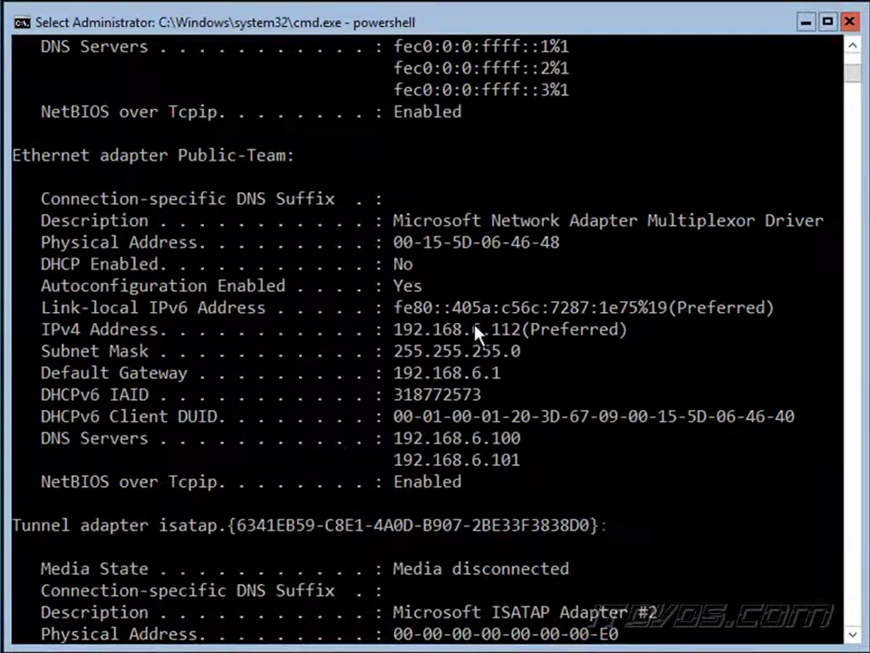